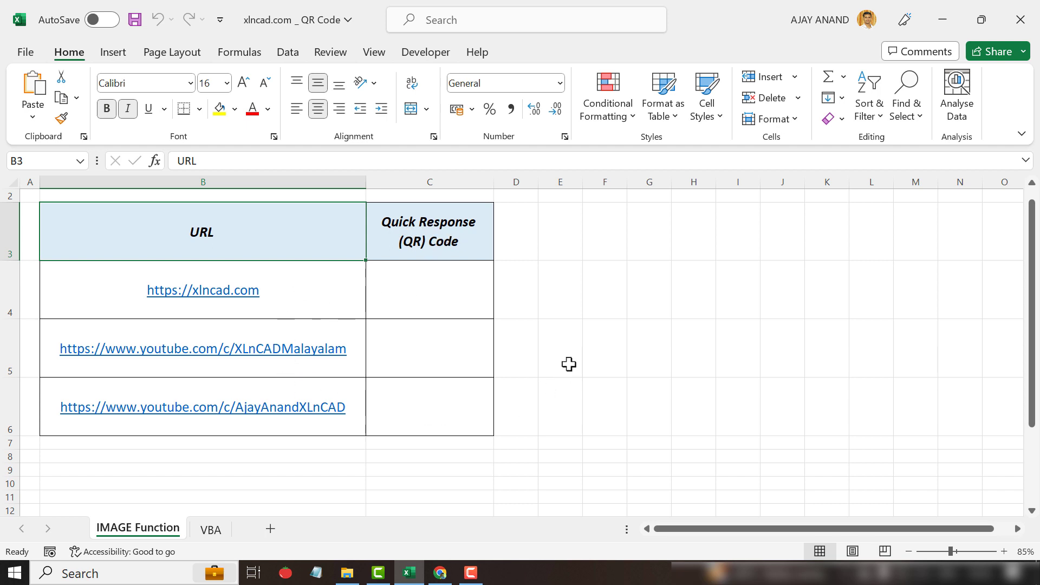
Search Google for 'quickchart qr code' and open QuickChart's QR Code API documentation page.
left_click(440, 573)
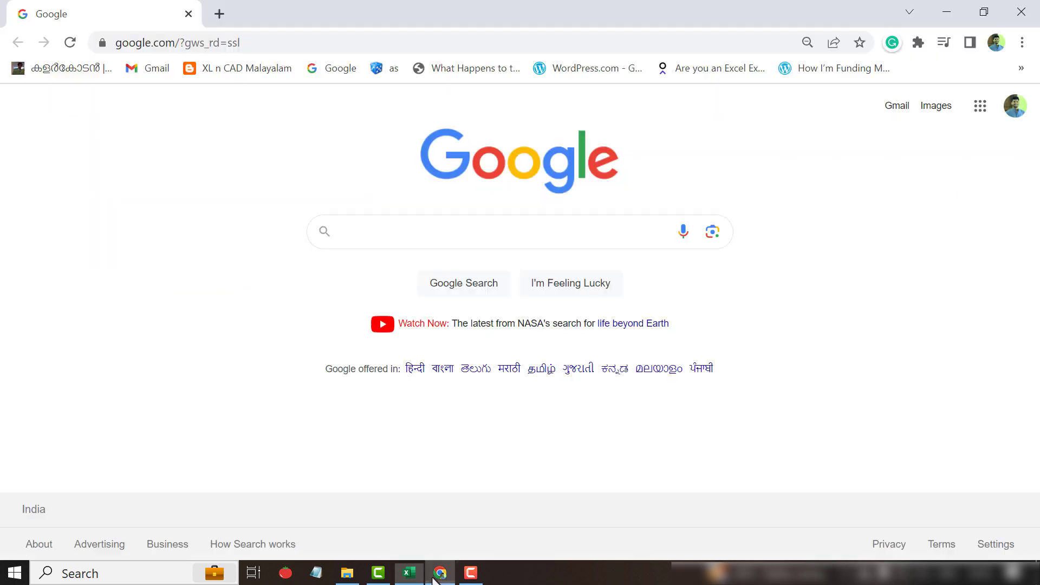
left_click(364, 232)
type("qu")
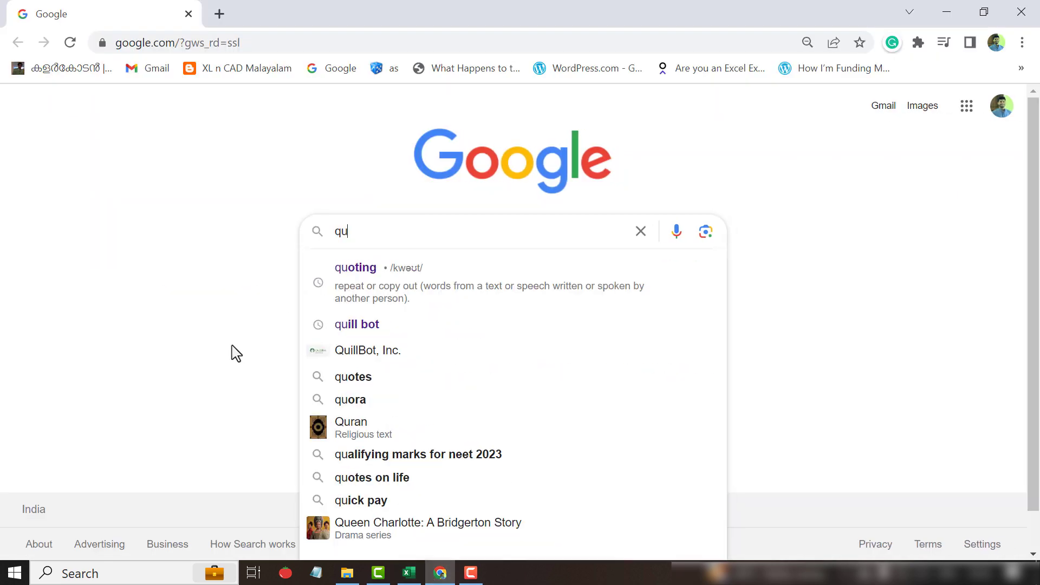
type("ickchart ")
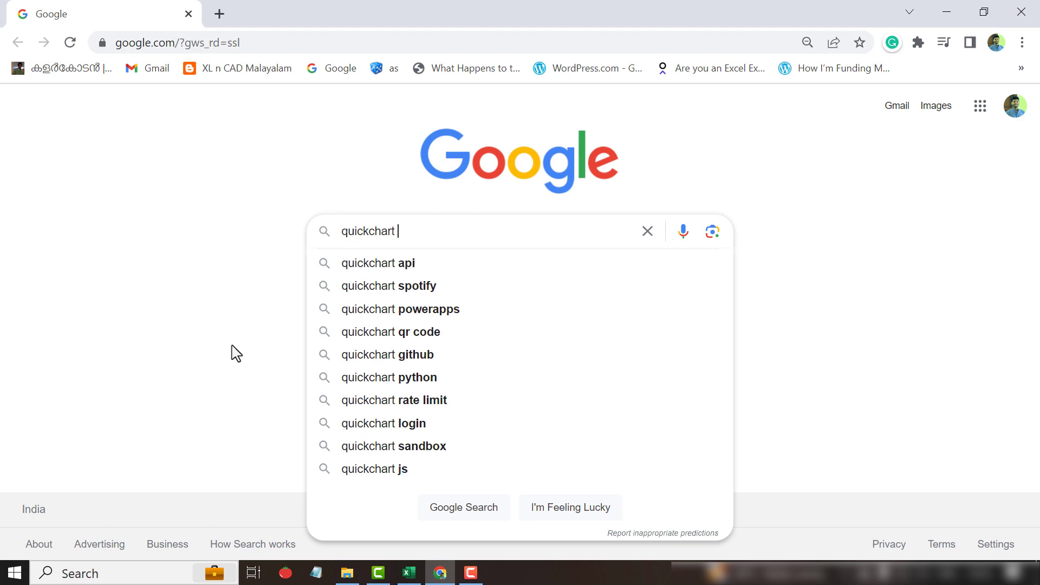
type("qr code")
key("Return")
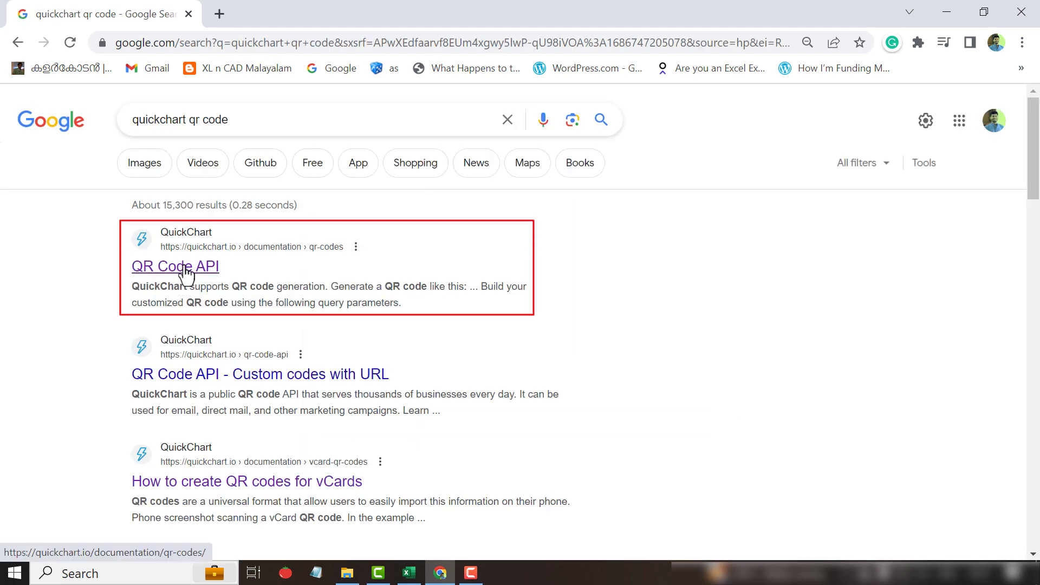
left_click(181, 269)
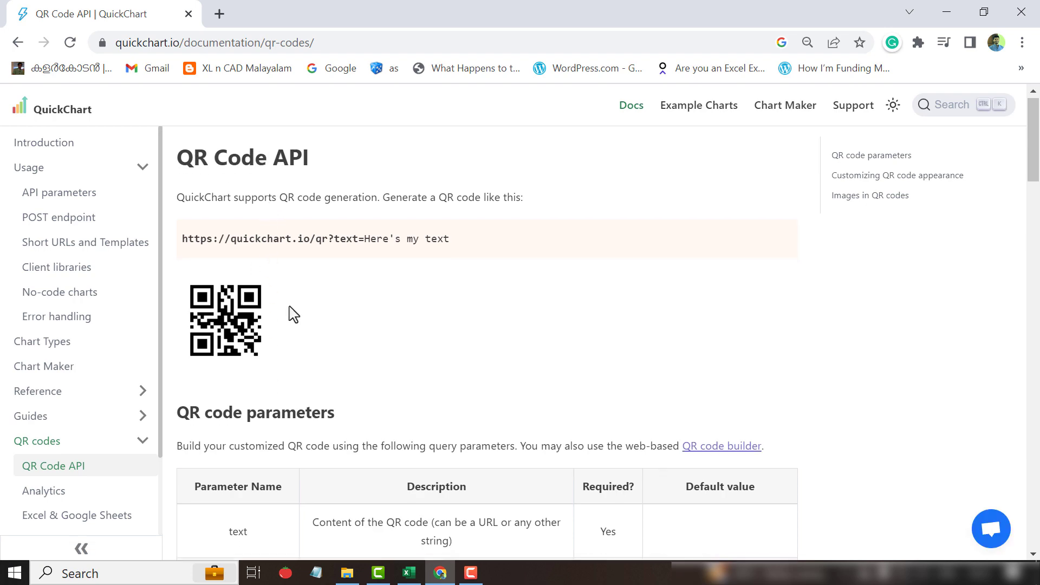
scroll(298, 336, "down", 10)
scroll(330, 380, "down", 3)
scroll(348, 411, "down", 1)
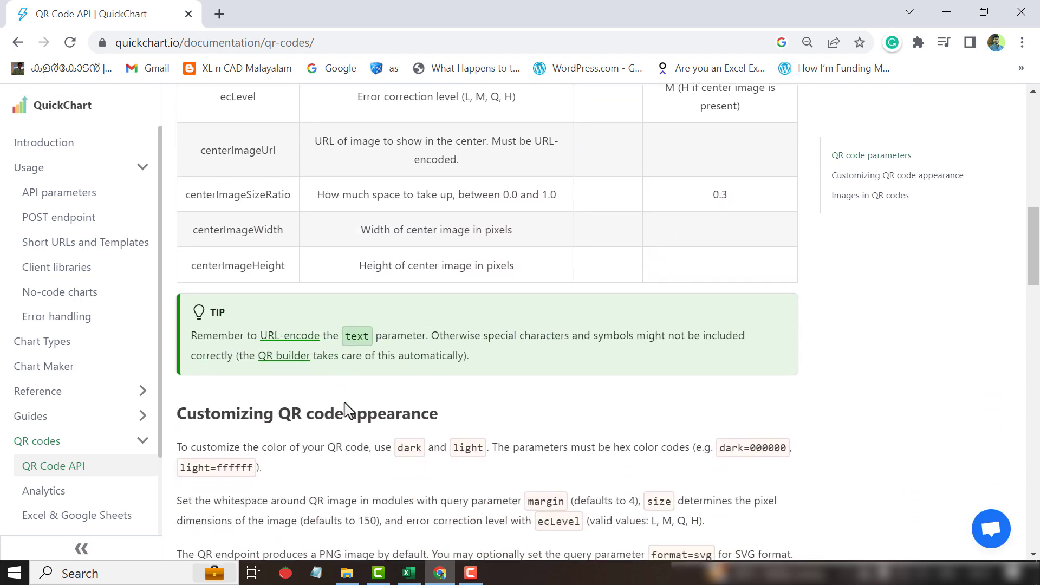
scroll(272, 337, "down", 3)
scroll(263, 383, "down", 5)
scroll(250, 434, "down", 6)
scroll(251, 434, "down", 3)
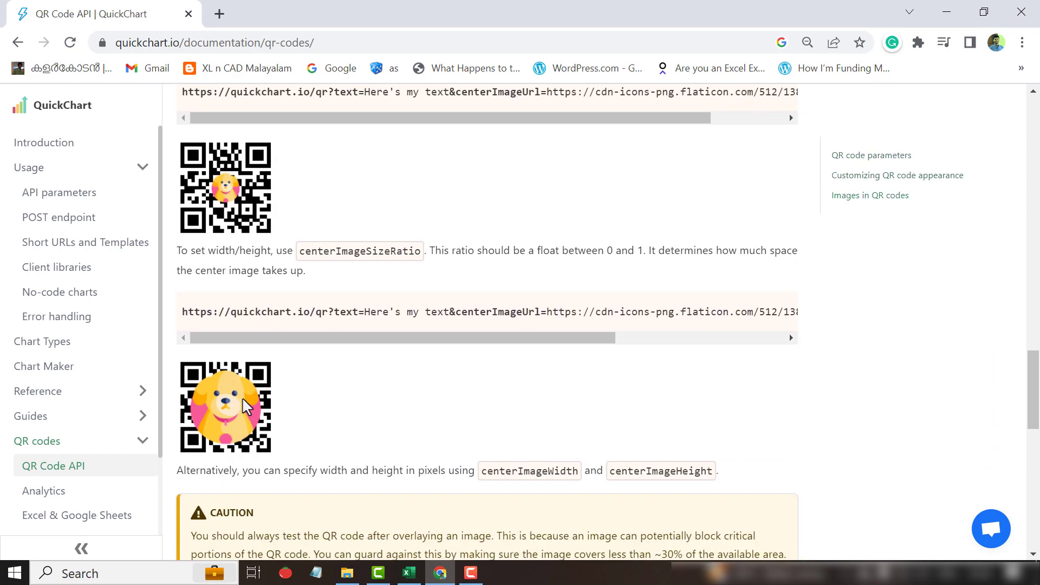
scroll(260, 420, "up", 3)
scroll(260, 417, "up", 8)
scroll(260, 416, "up", 10)
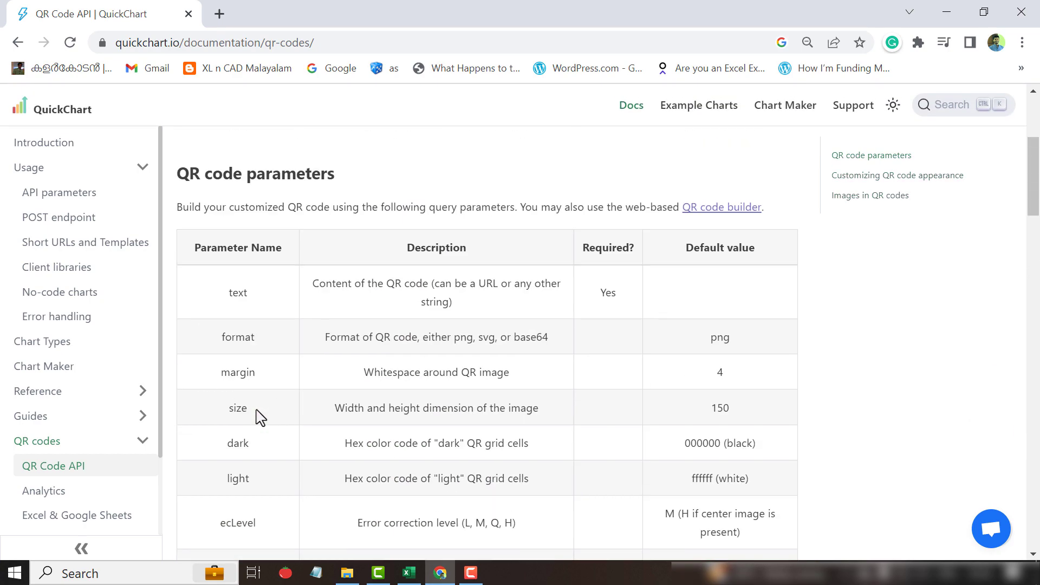
scroll(323, 385, "up", 5)
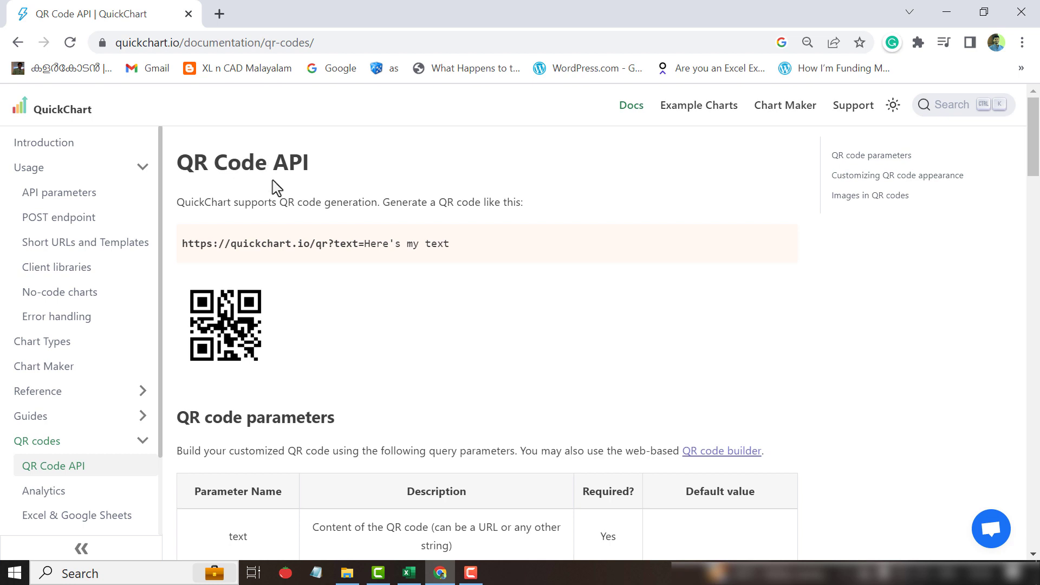
mouse_move(462, 249)
left_mouse_down()
mouse_move(190, 255)
mouse_move(200, 250)
left_mouse_up()
right_click(281, 245)
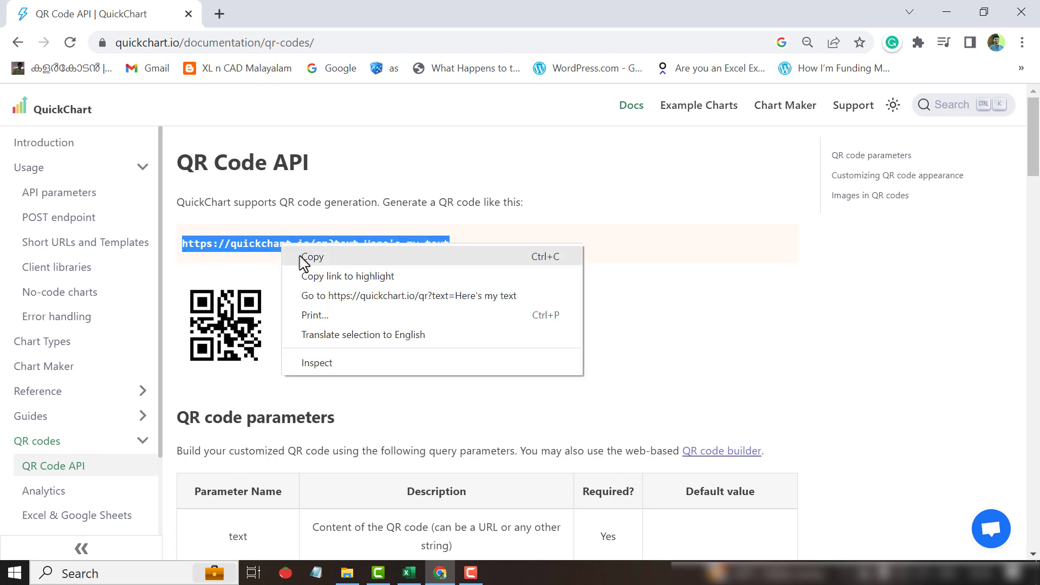
left_click(358, 259)
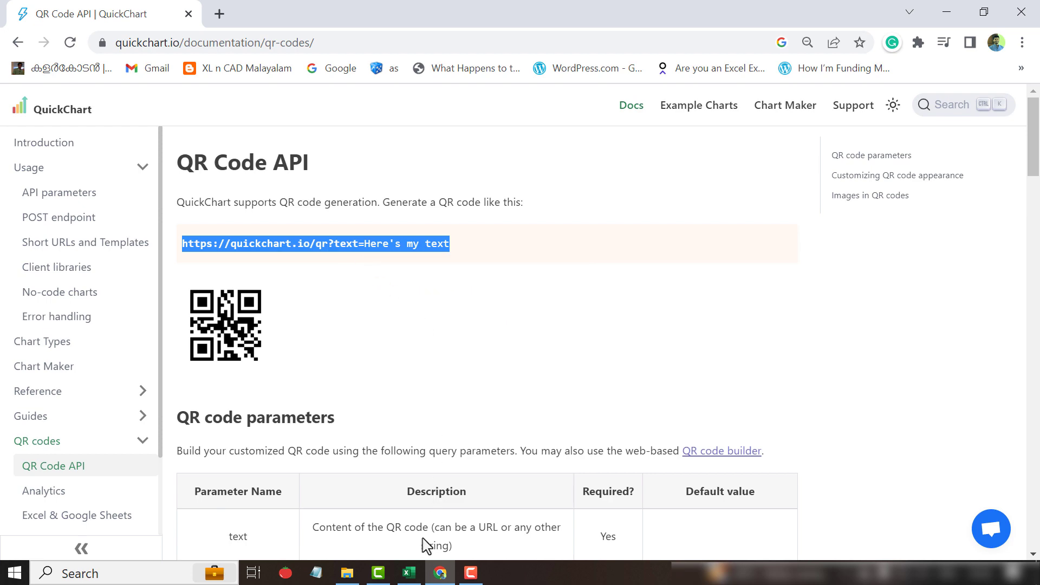
left_click(410, 573)
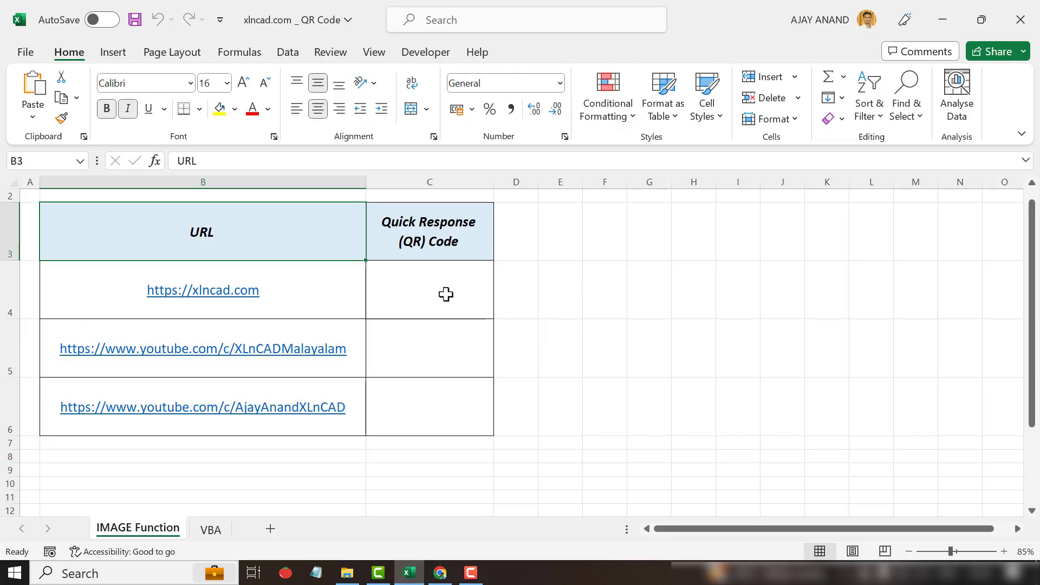
left_click(446, 294)
type("=")
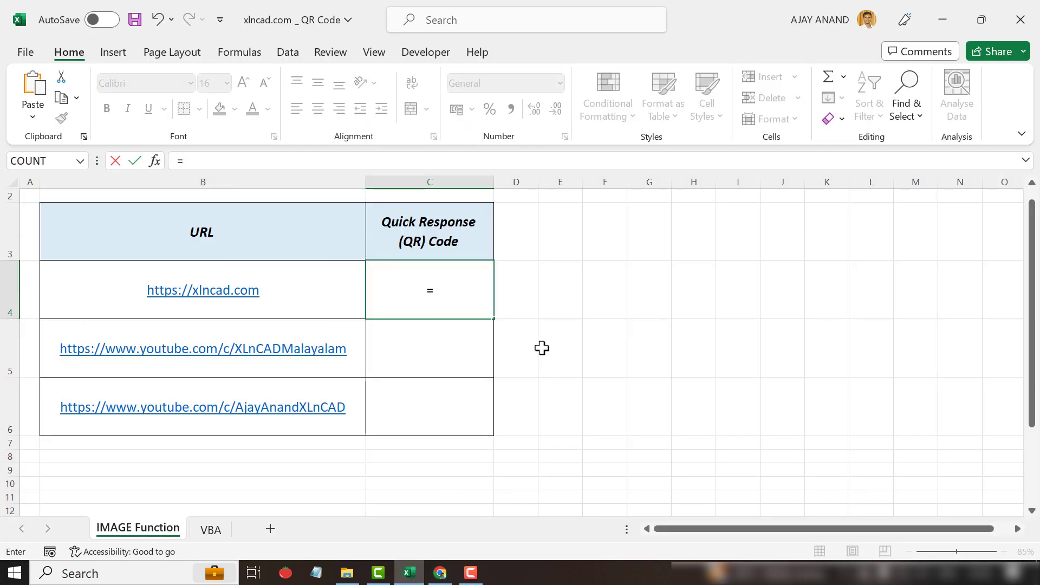
type("IMAGE(")
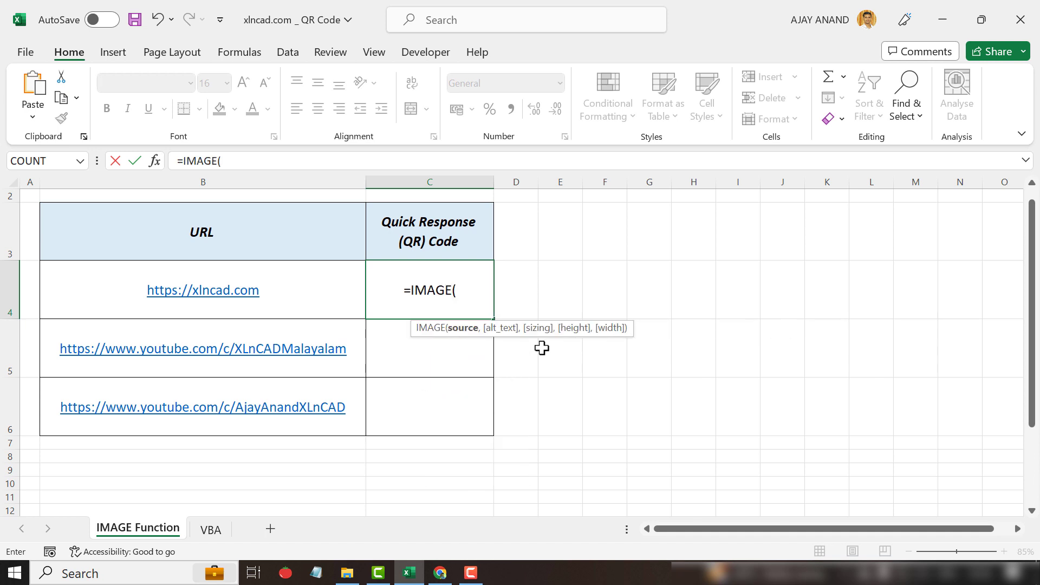
type("\"")
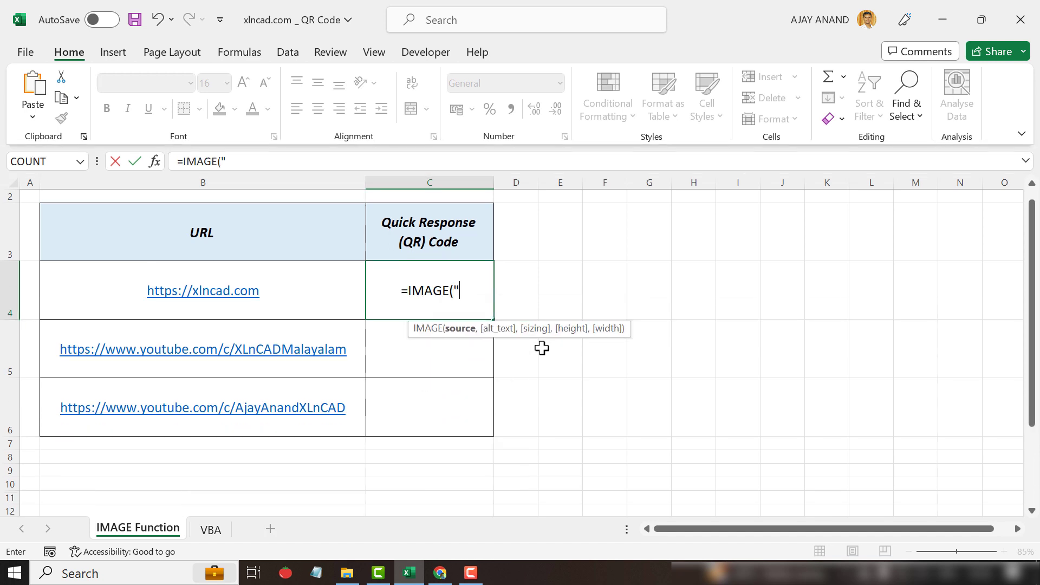
right_click(475, 293)
left_click(510, 378)
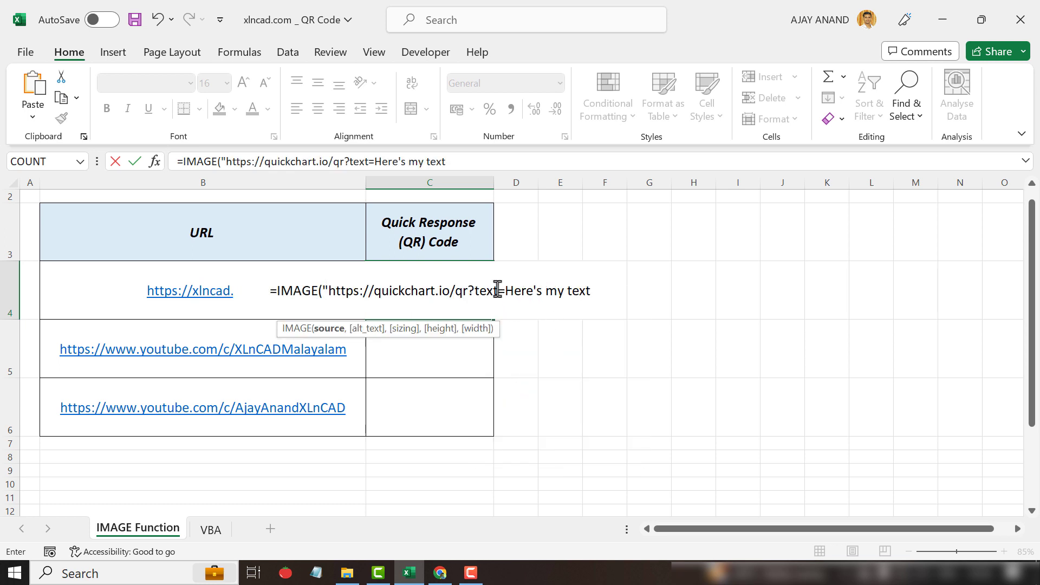
left_click_drag(505, 291, 596, 291)
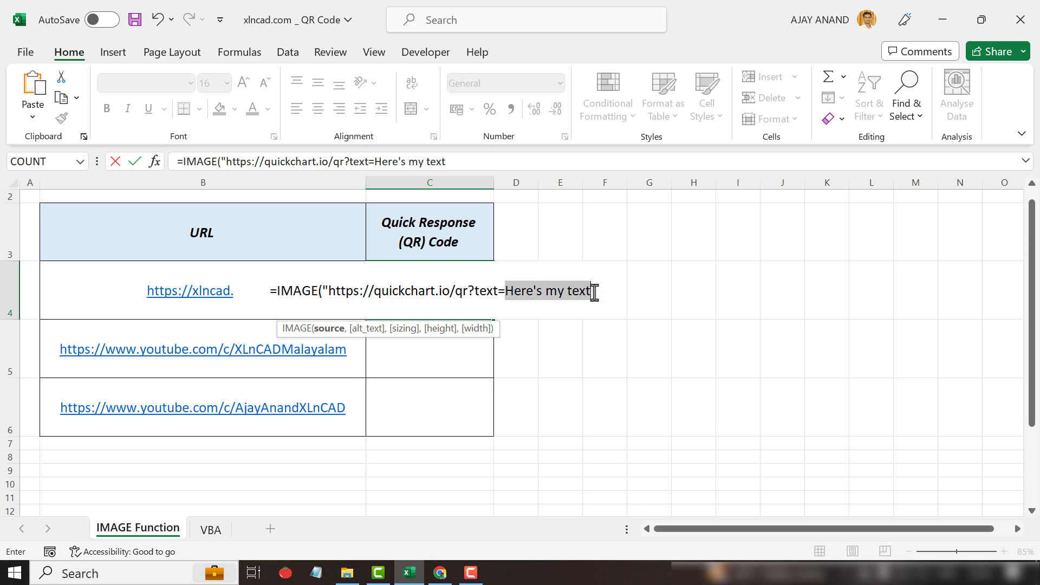
key("Delete")
type("\"&")
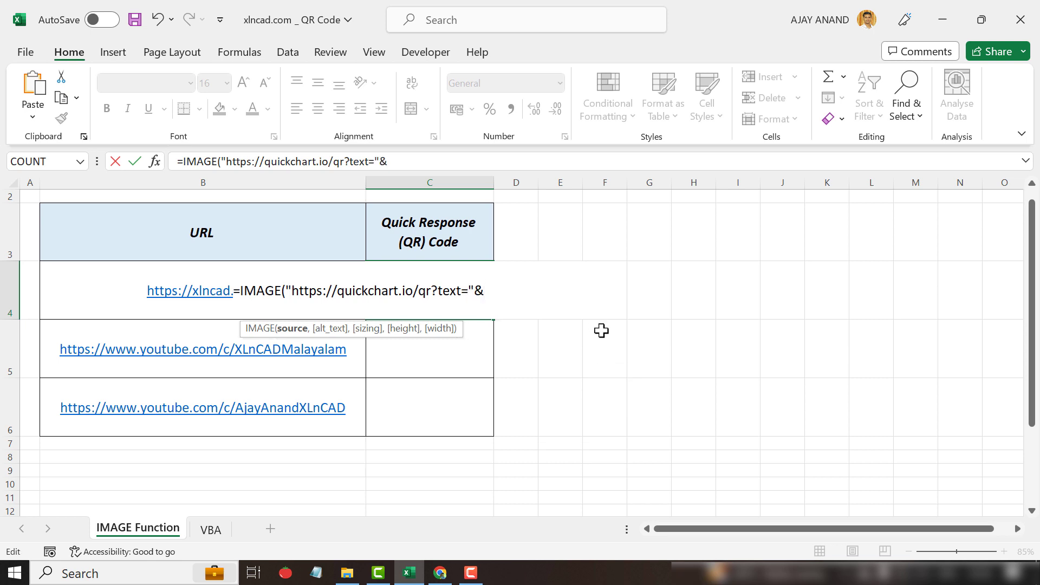
left_click(117, 287)
type(")")
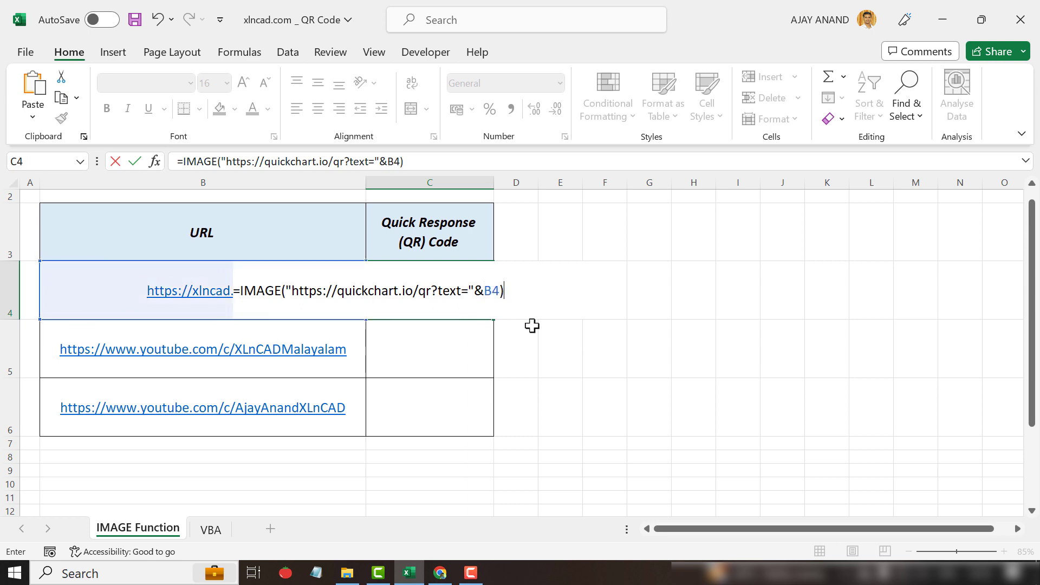
key("Return")
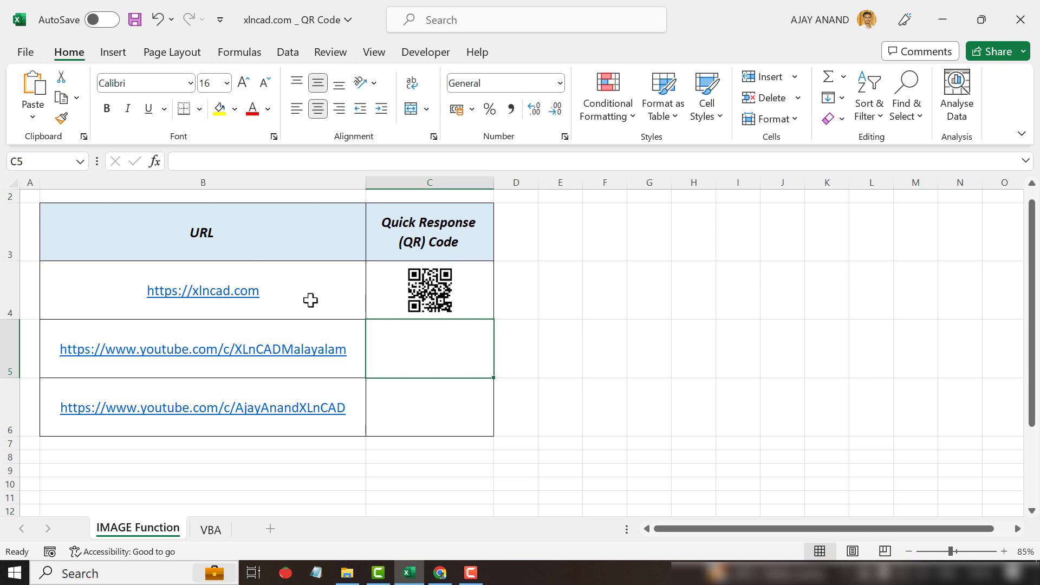
Fill the C4 QR formula down to C6, check the last one, and switch to the VBA sheet.
left_click(489, 295)
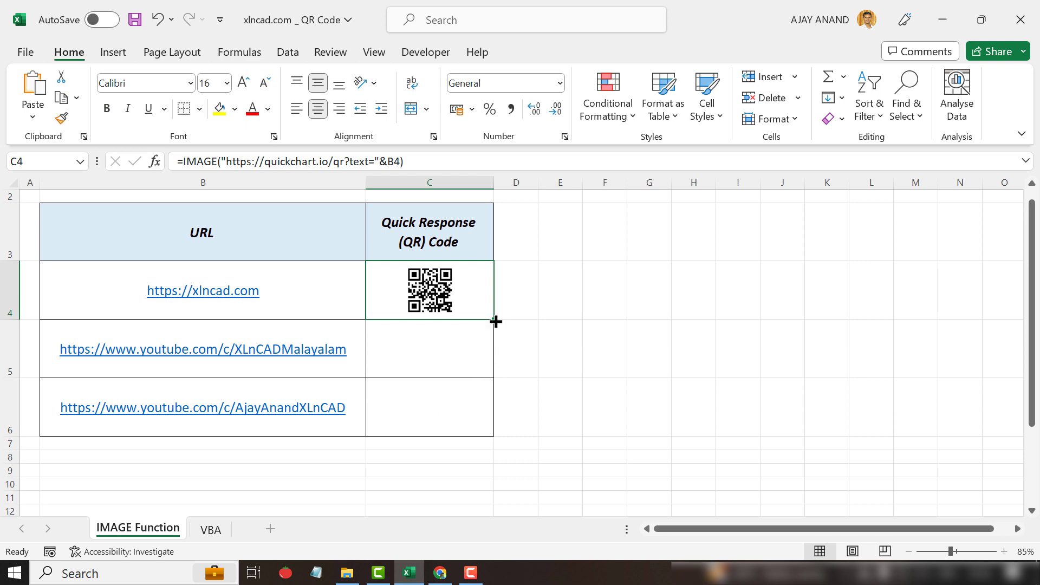
left_click_drag(495, 321, 494, 425)
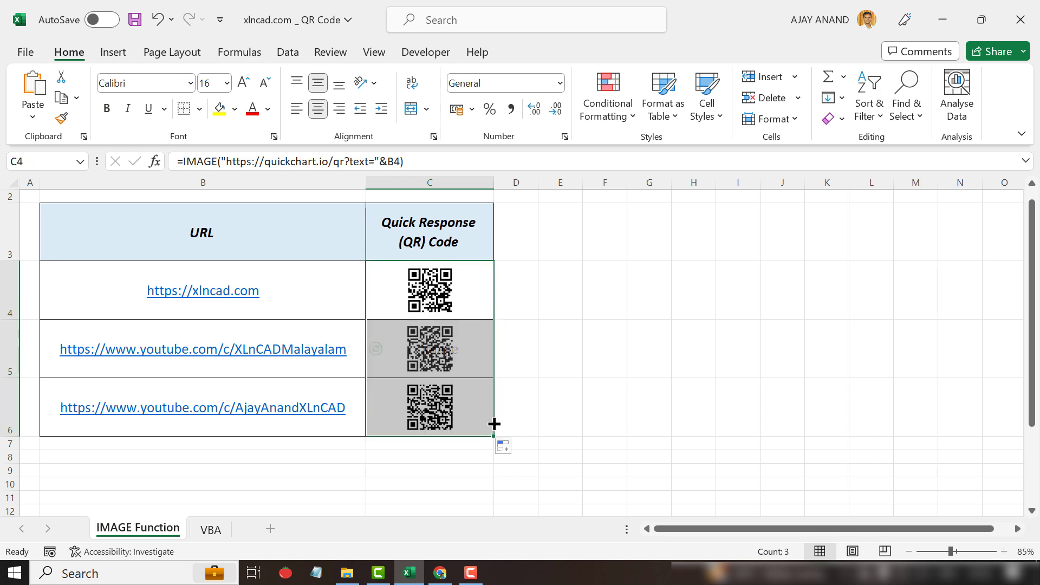
left_click(469, 416)
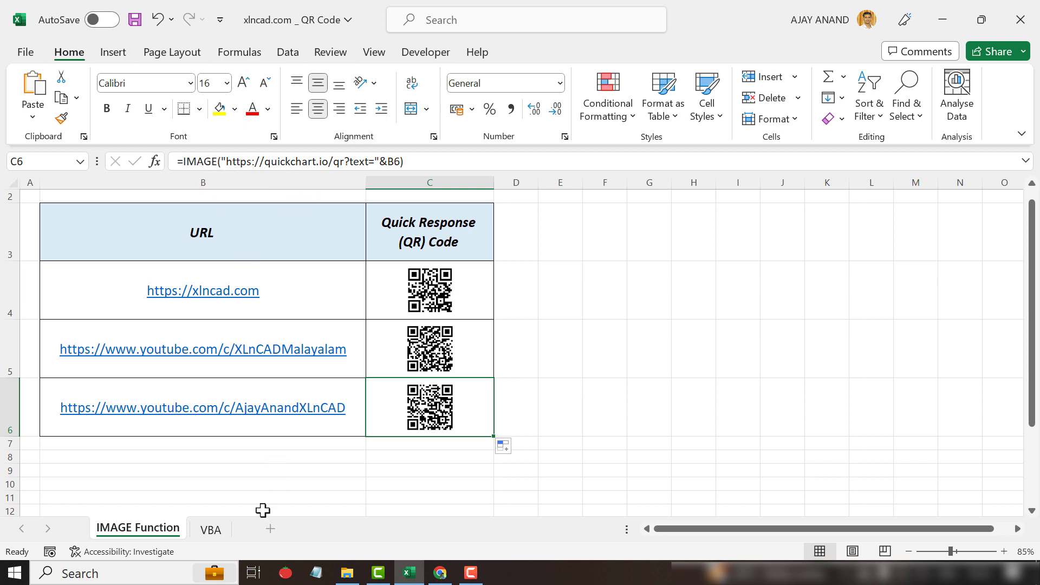
left_click(212, 530)
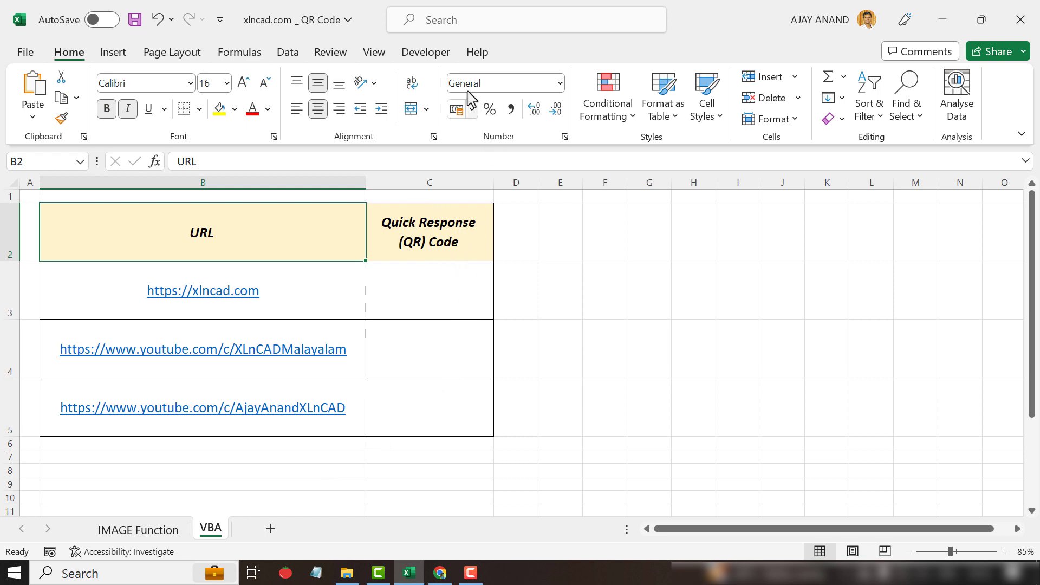
Insert a new empty Module1 into the workbook's VBA project, then minimize the editor and Excel.
left_click(427, 55)
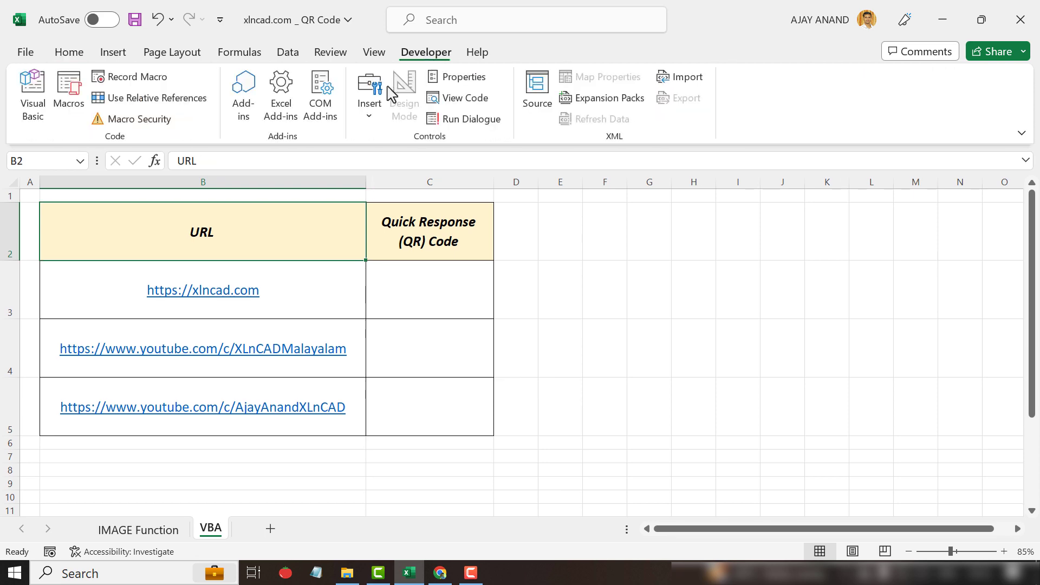
left_click(43, 117)
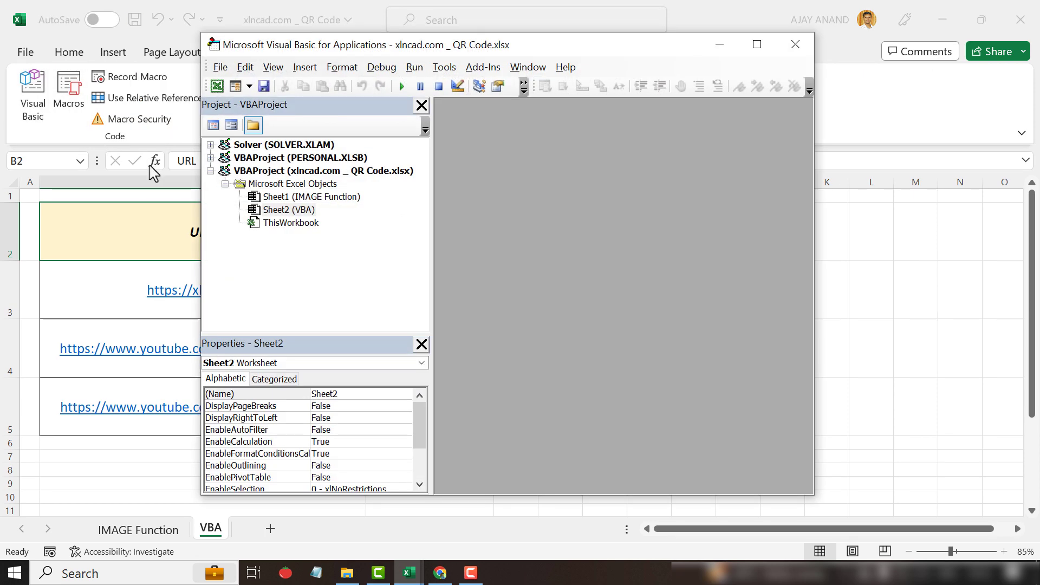
right_click(301, 225)
mouse_move(337, 307)
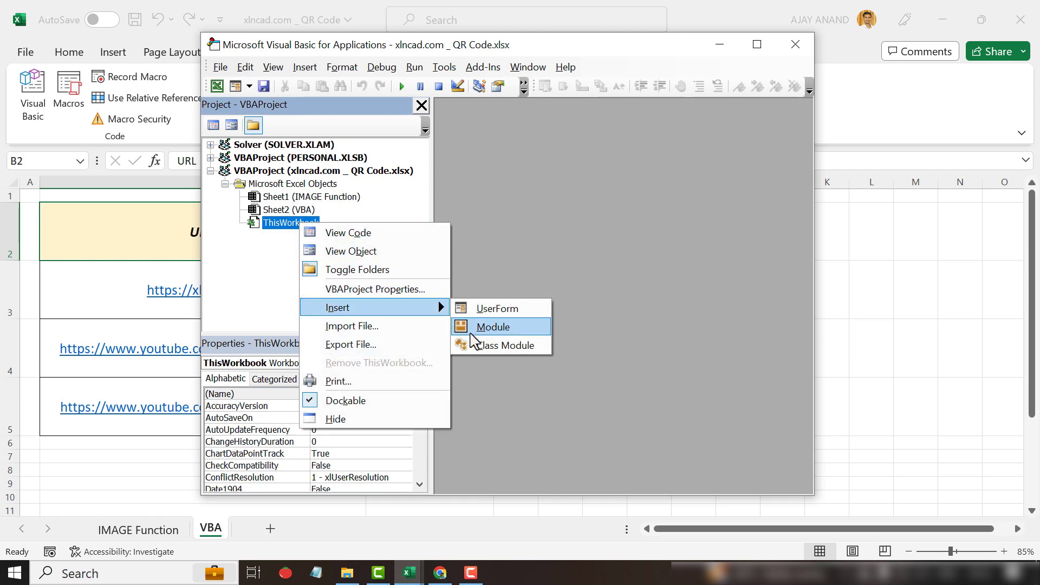
left_click(496, 330)
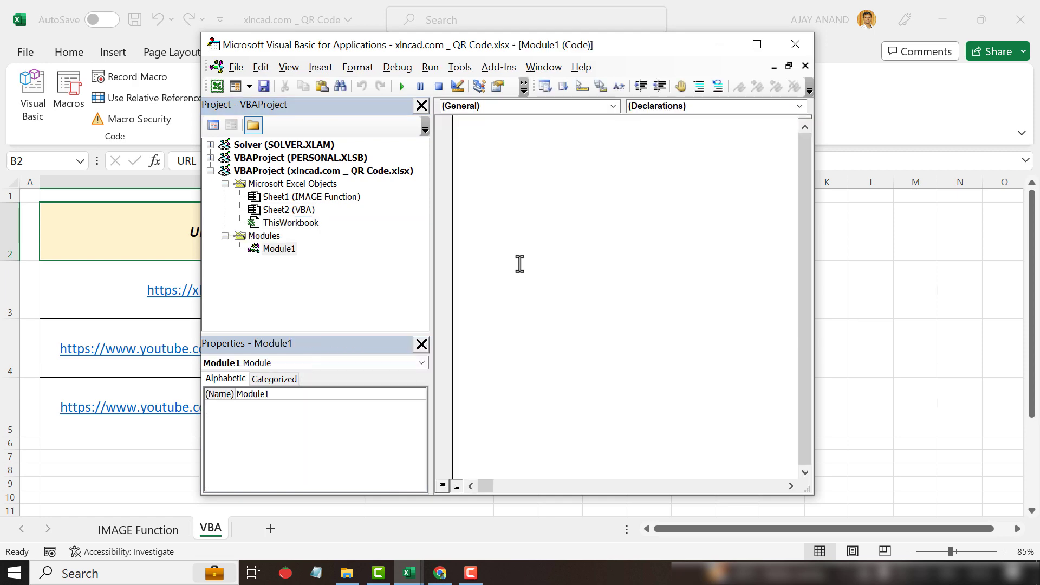
left_click(721, 48)
left_click(943, 20)
Open the desktop QRCodeGenerator file in Notepad, copy all its macro code, and return to Excel.
left_click(946, 12)
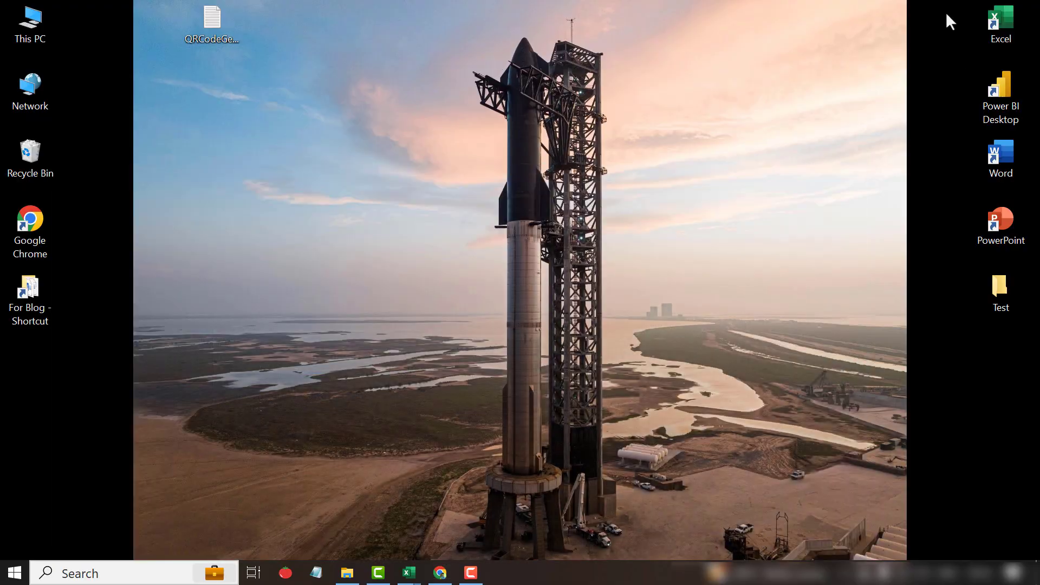
double_click(222, 37)
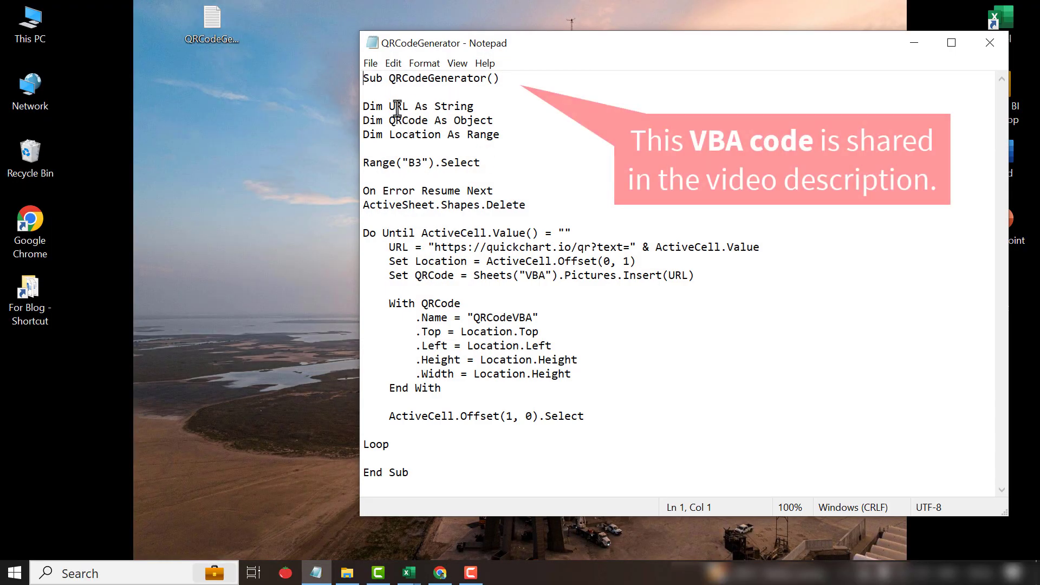
left_click_drag(362, 78, 446, 469)
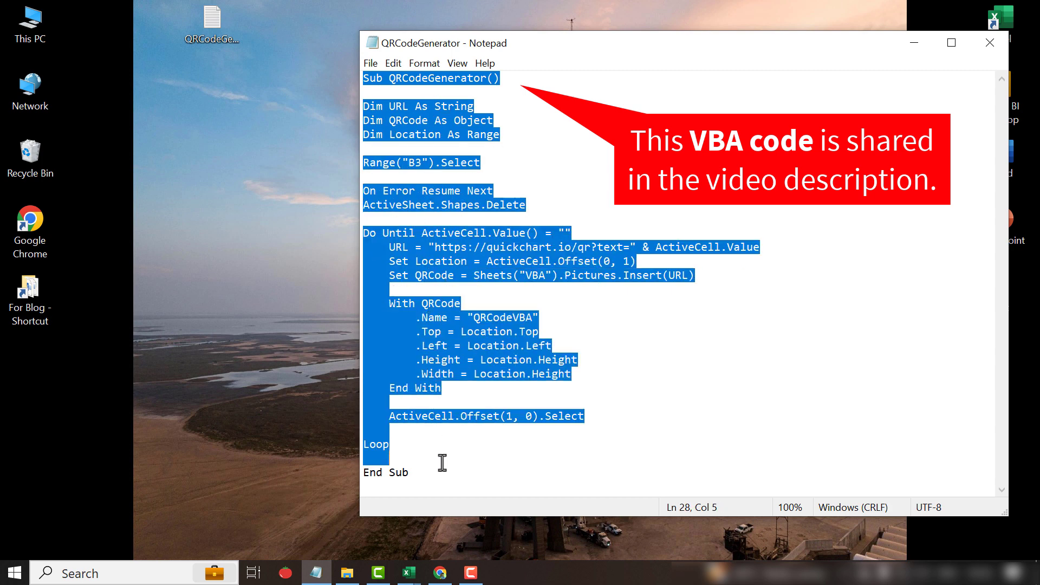
right_click(466, 300)
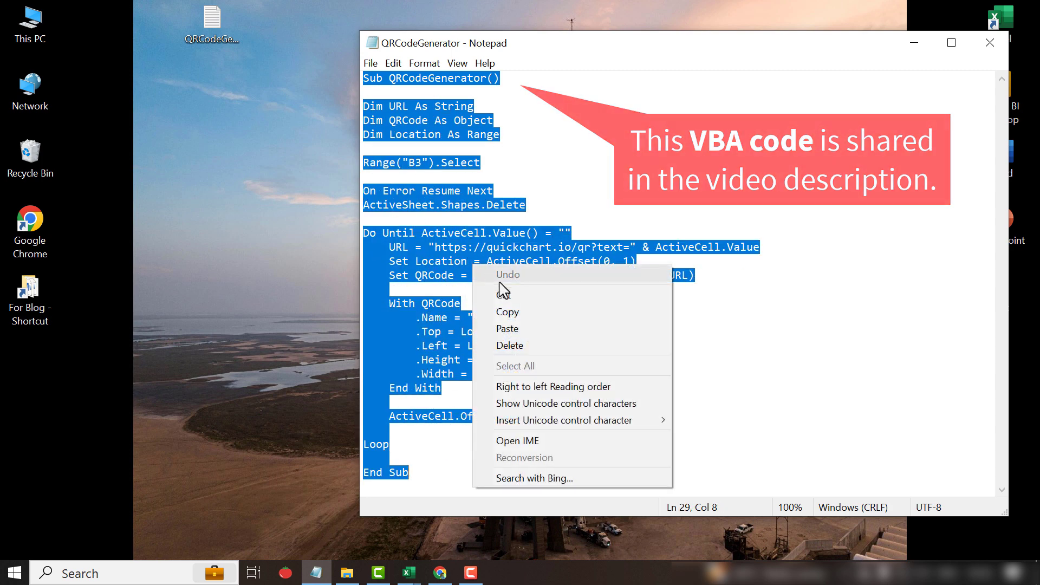
left_click(517, 312)
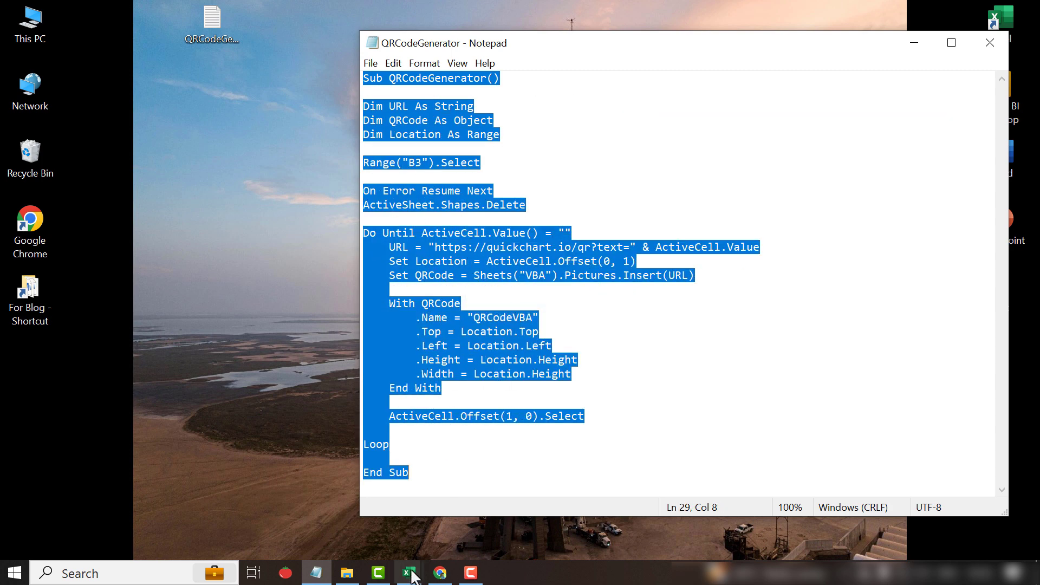
left_click(407, 540)
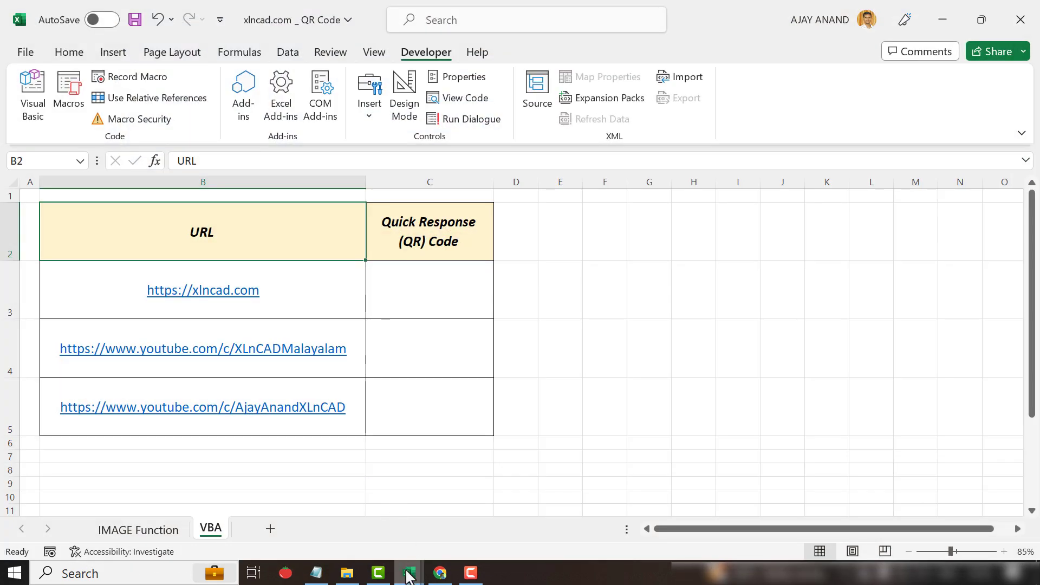
Paste the copied QRCodeGenerator macro code into the empty Module1.
left_click(491, 523)
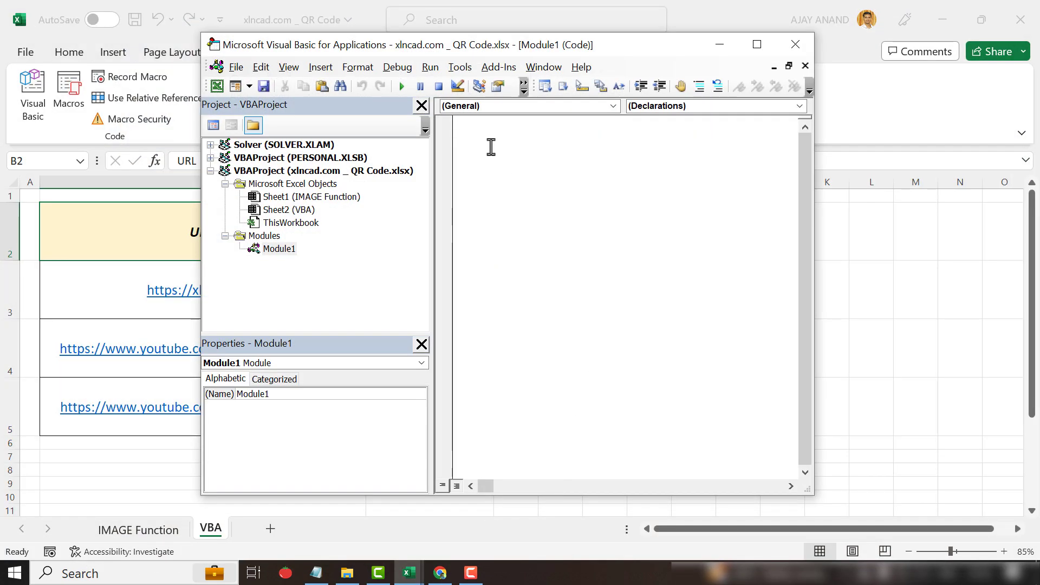
right_click(491, 147)
left_click(534, 187)
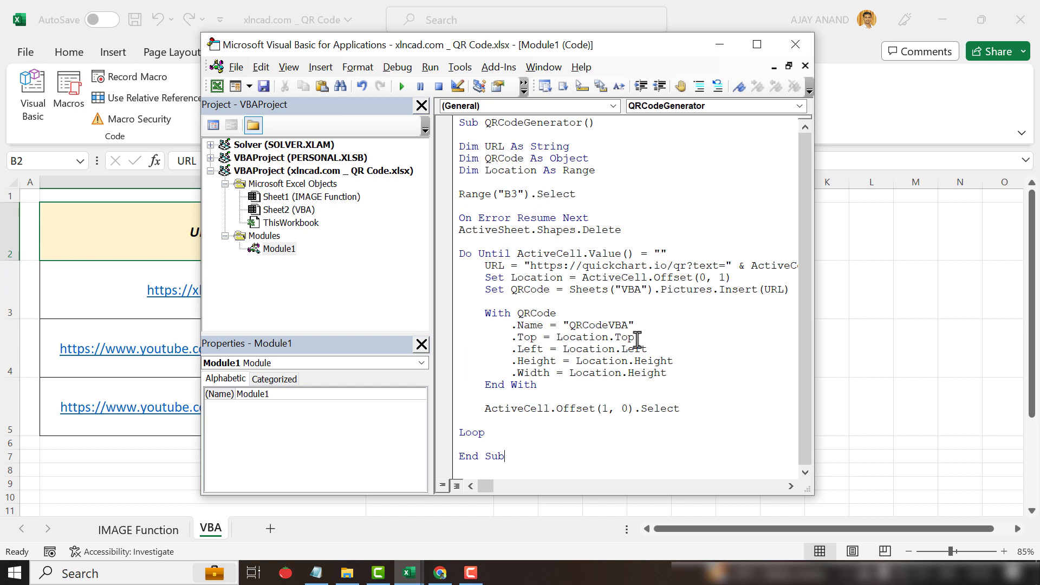
Narrow the project pane, widen and reposition the editor window, then close the Visual Basic editor.
left_click_drag(430, 279, 373, 280)
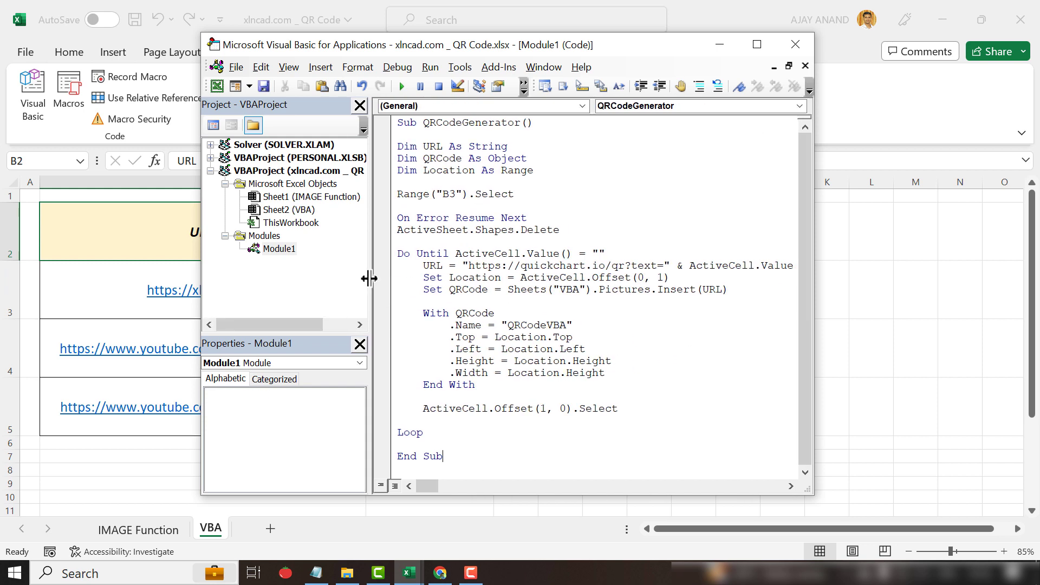
left_click_drag(815, 326, 872, 326)
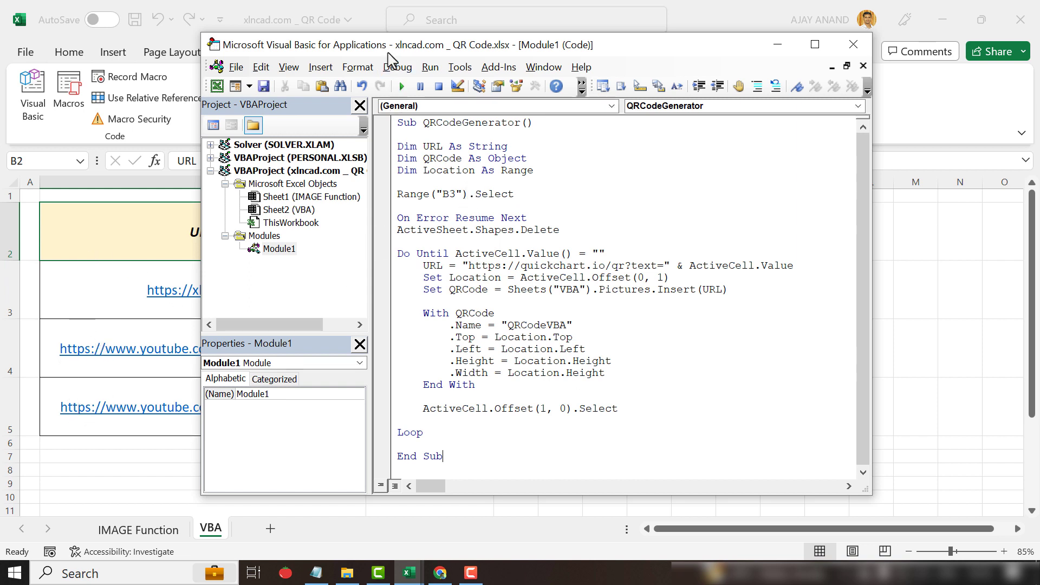
left_click_drag(388, 54, 490, 67)
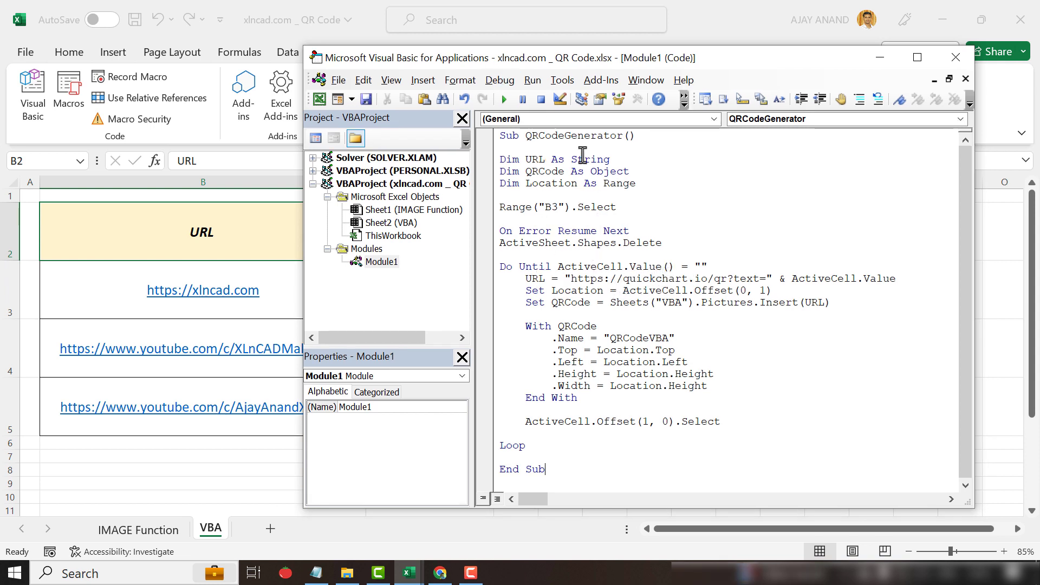
left_click(957, 61)
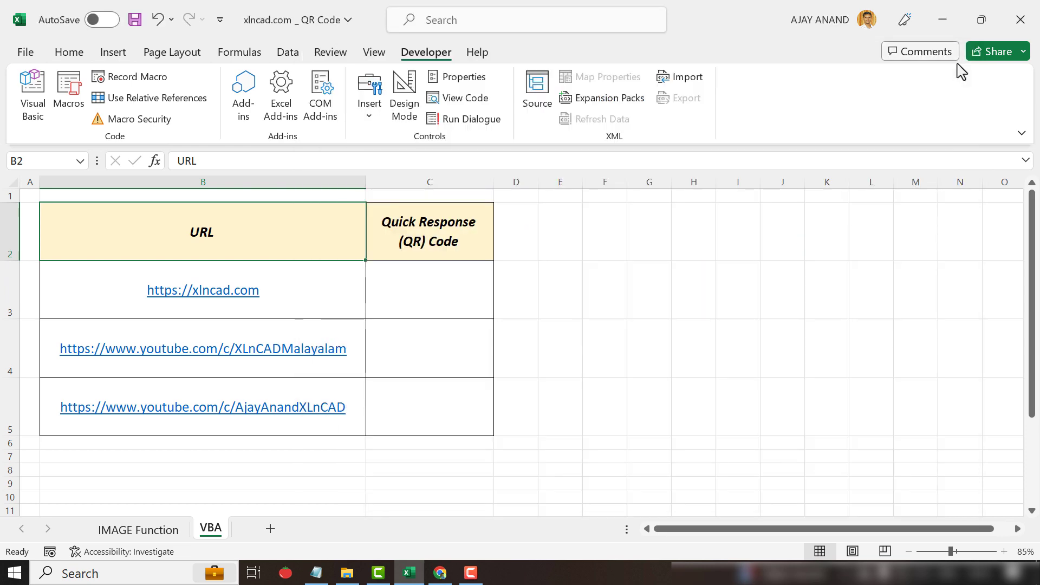
Run the QRCodeGenerator macro from the Macro dialog to place QR code images in C3:C5.
left_click(64, 97)
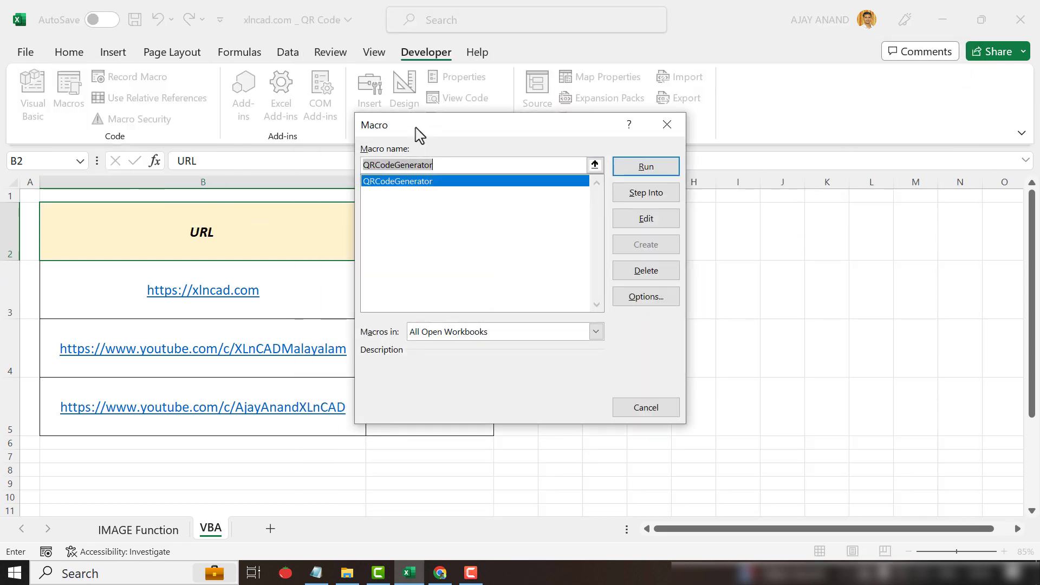
mouse_move(414, 129)
left_mouse_down()
mouse_move(645, 224)
mouse_move(654, 200)
left_mouse_up()
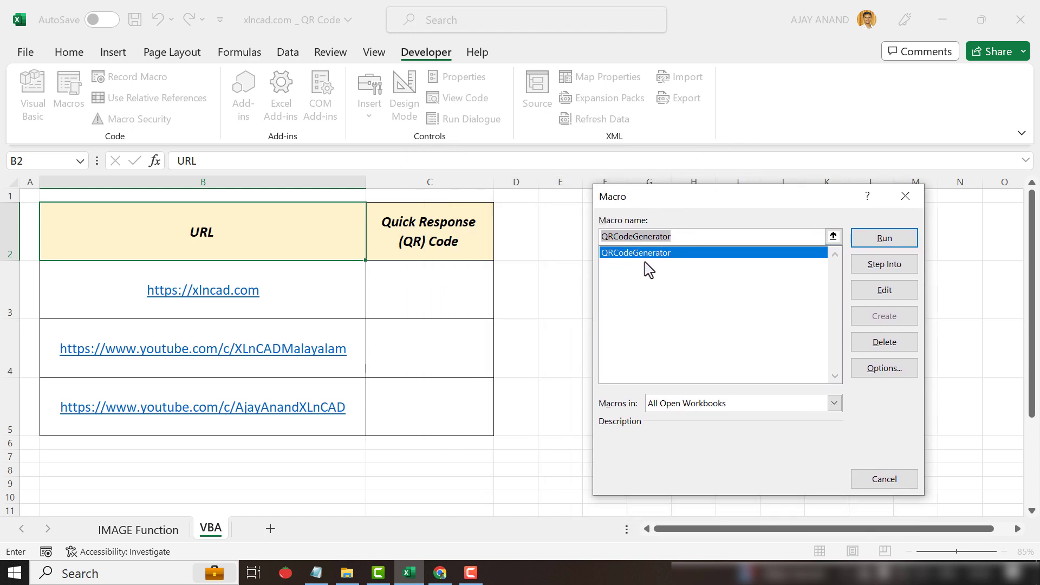
left_click(865, 245)
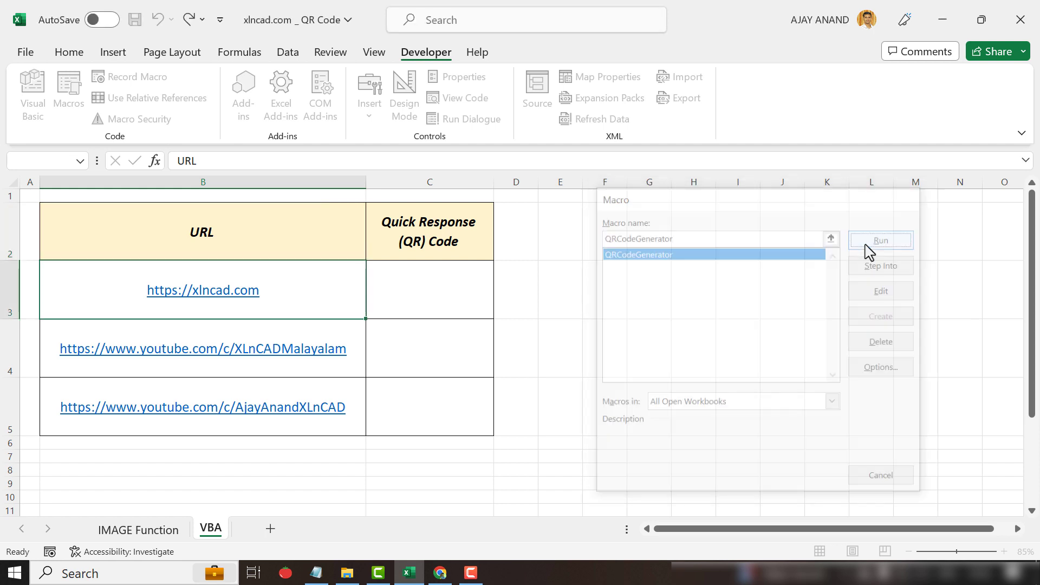